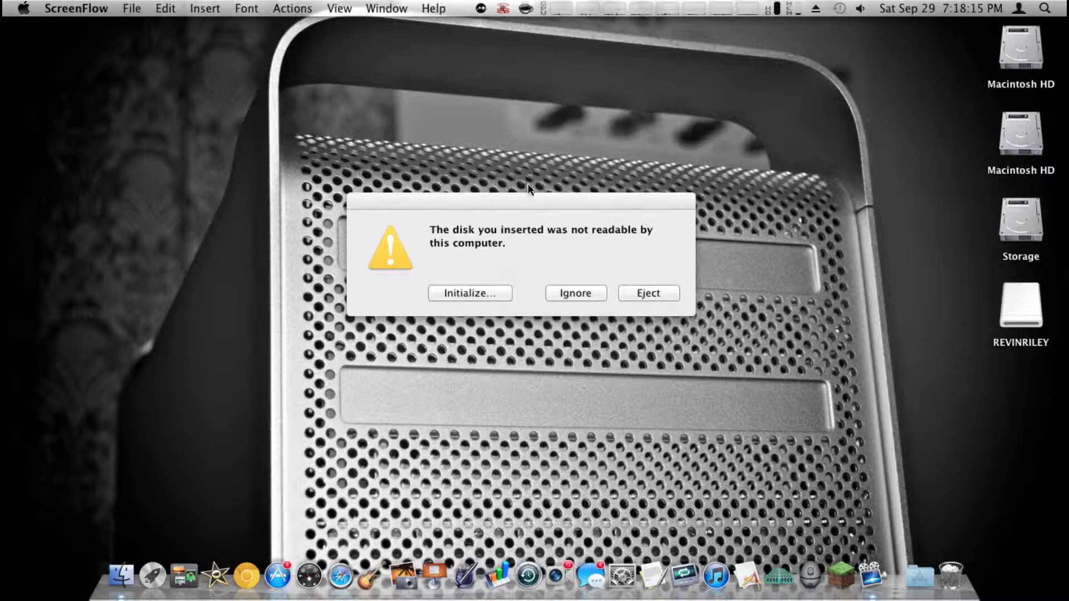
# Step: Initialize the unreadable new disk from the alert, landing in Disk Utility
pyautogui.moveTo(527, 197); pyautogui.dragTo(523, 60)
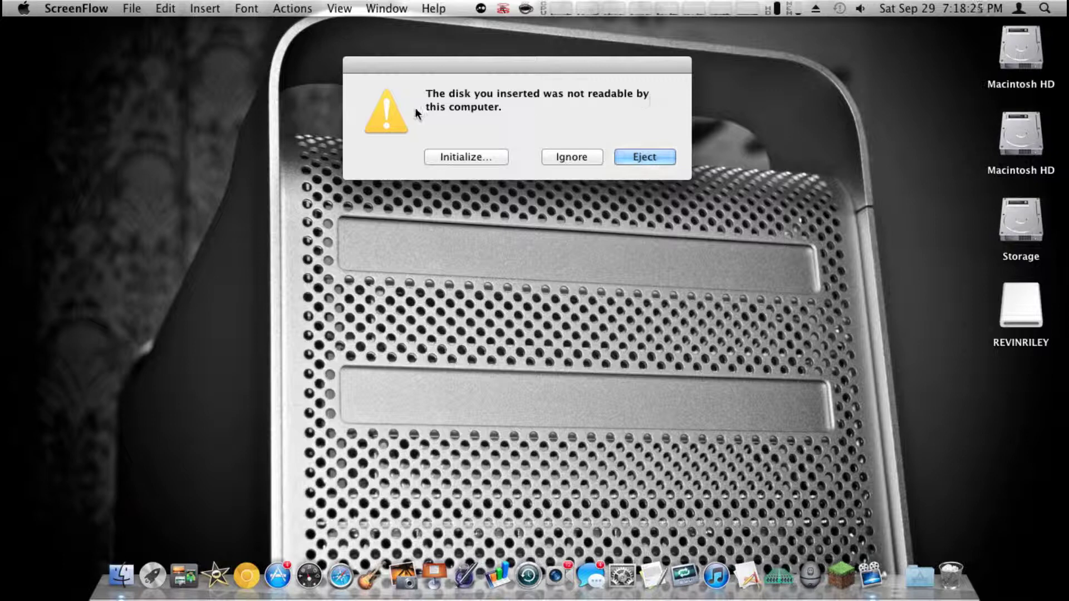
pyautogui.click(470, 156)
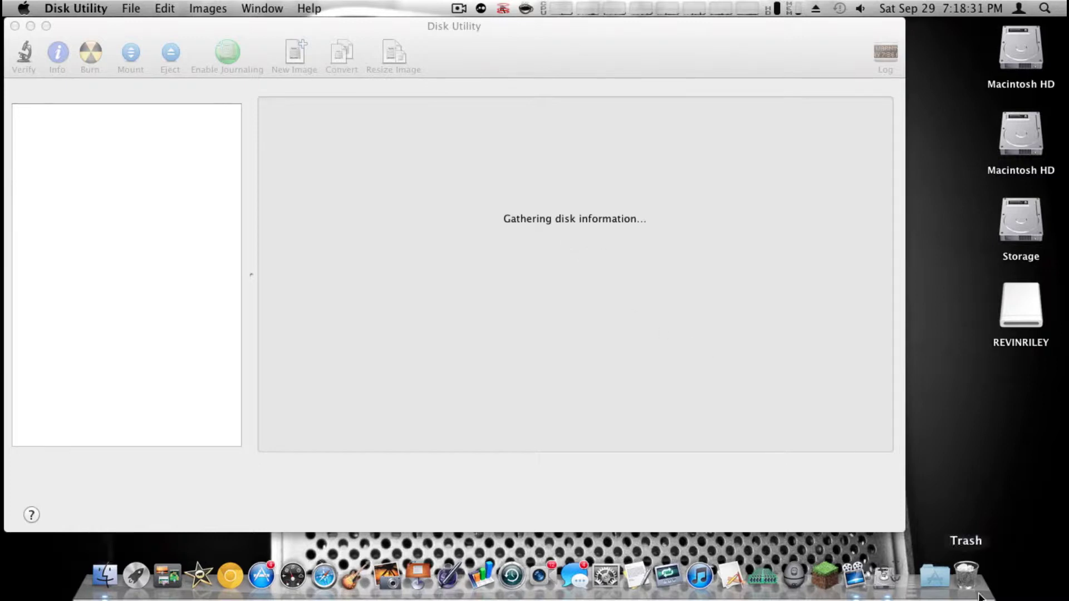
pyautogui.click(873, 571)
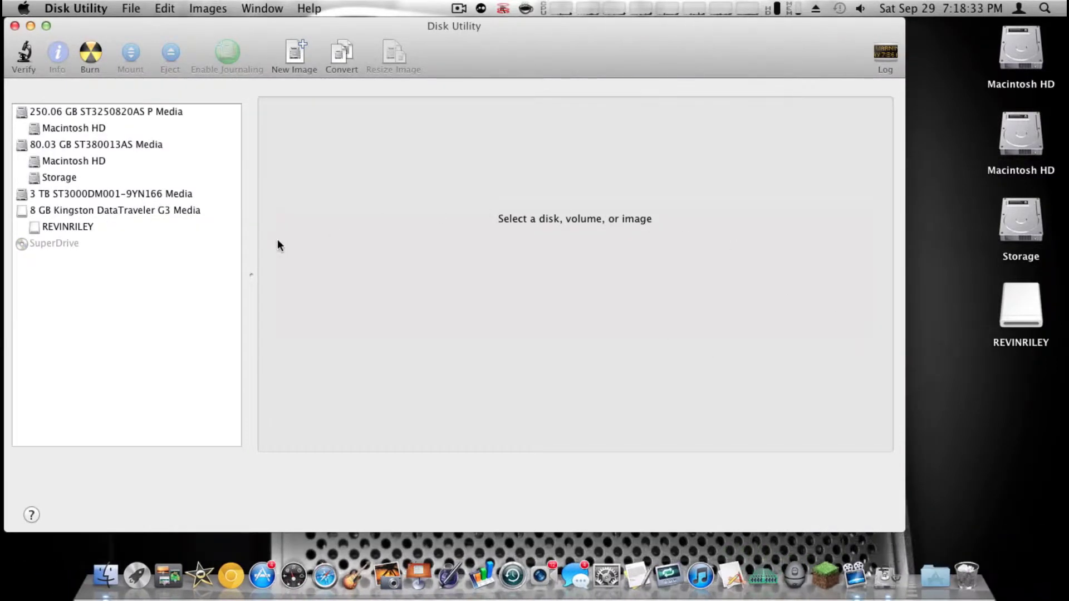
# Step: Select the 3 TB ST3000DM001-9YN166 Media drive and view its partition and erase options
pyautogui.click(77, 193)
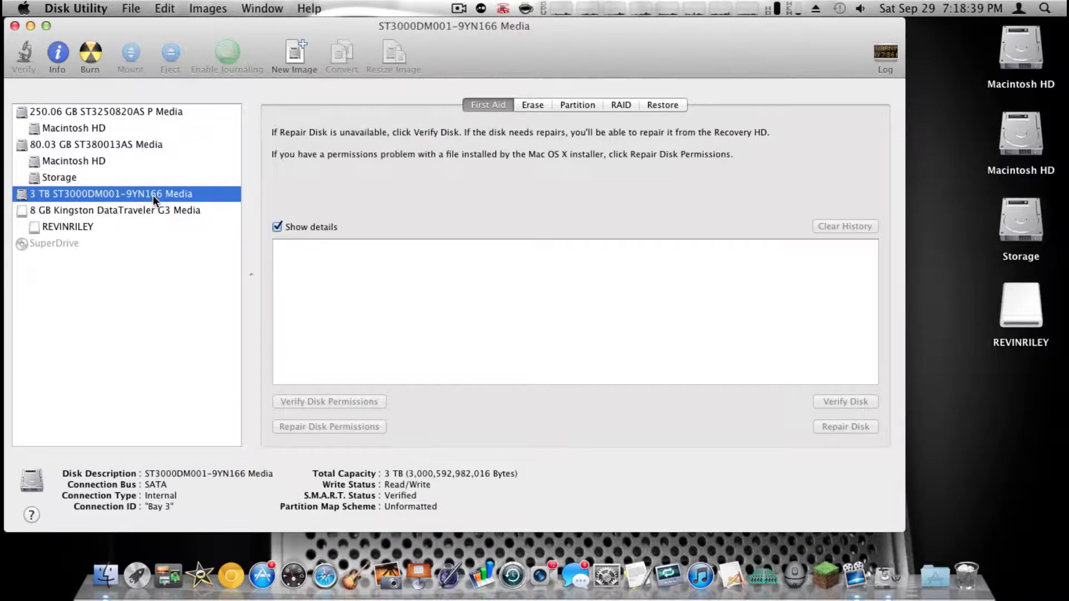
pyautogui.click(576, 103)
pyautogui.click(540, 104)
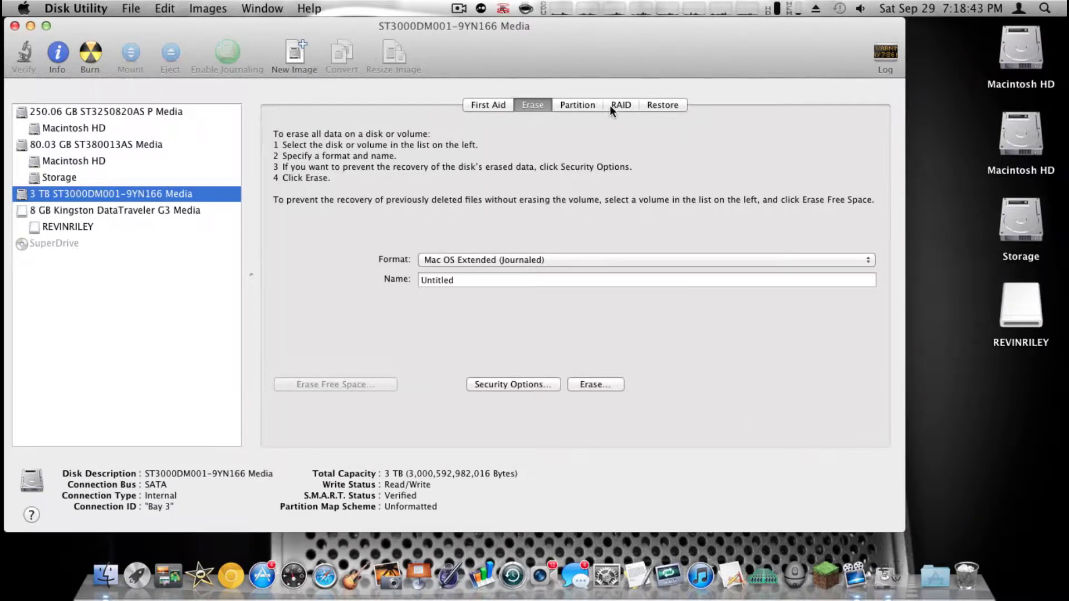
# Step: Set the Partition Layout of the 3 TB drive to 1 Partition
pyautogui.click(565, 104)
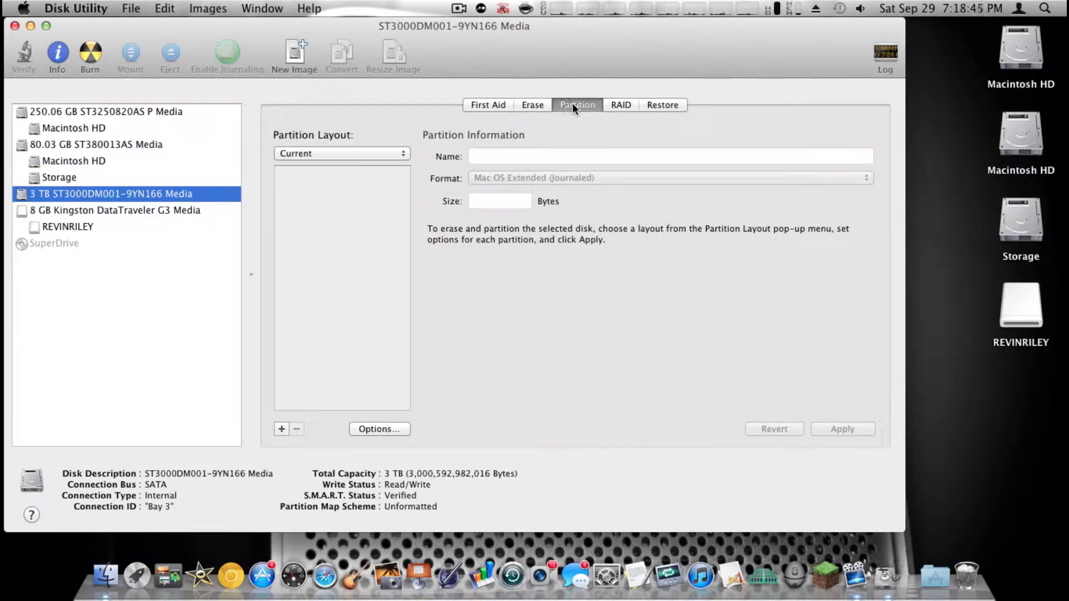
pyautogui.click(330, 152)
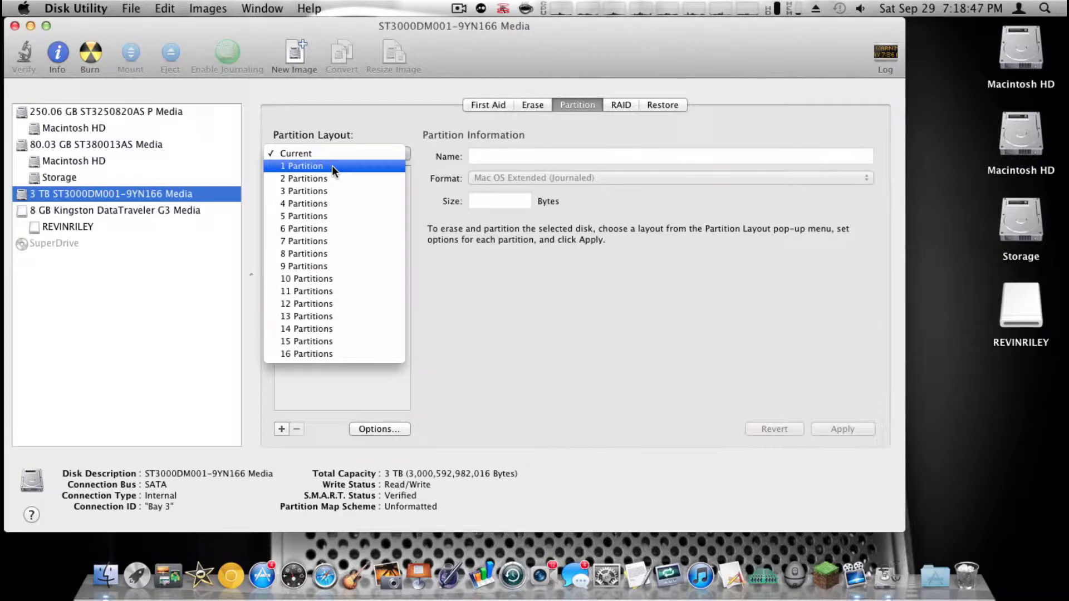
pyautogui.click(333, 168)
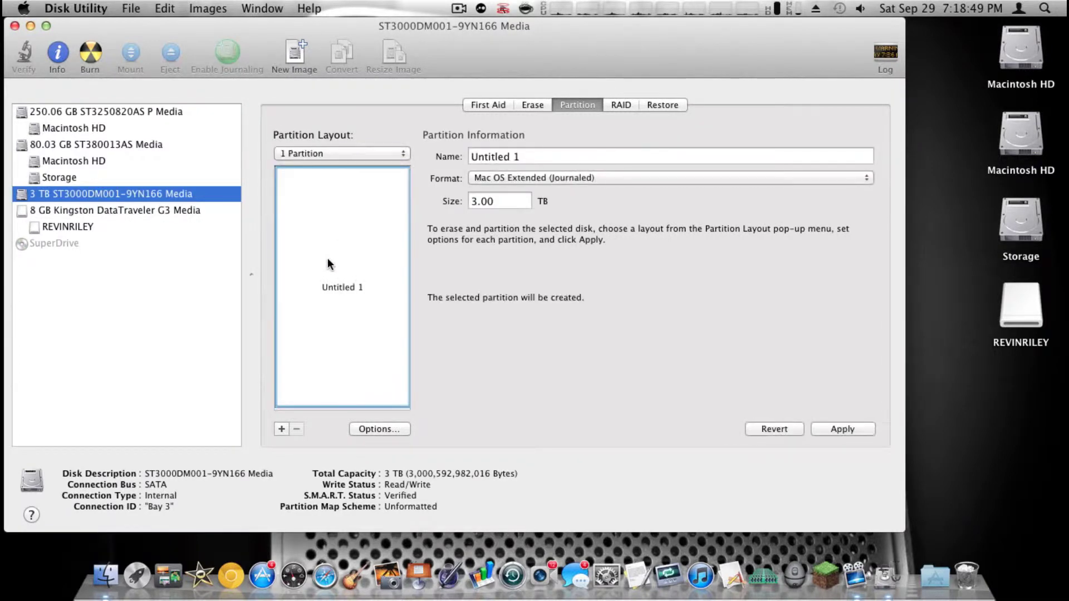
# Step: Replace the default partition name with 'Macintosh 3TB'
pyautogui.click(560, 161)
pyautogui.press('super+a')
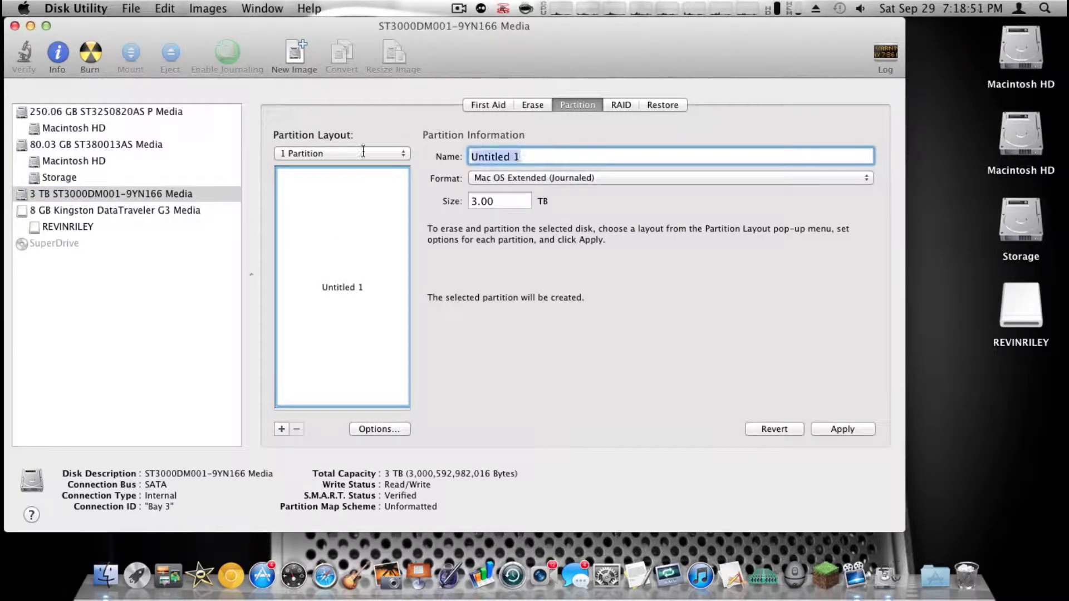
pyautogui.press('BackSpace')
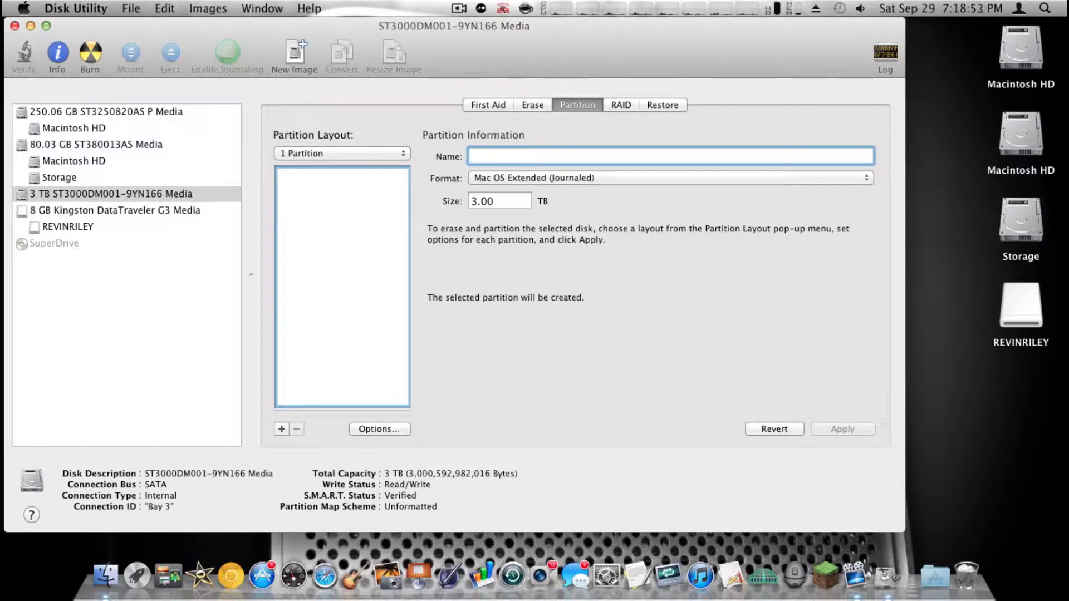
pyautogui.write('Mac')
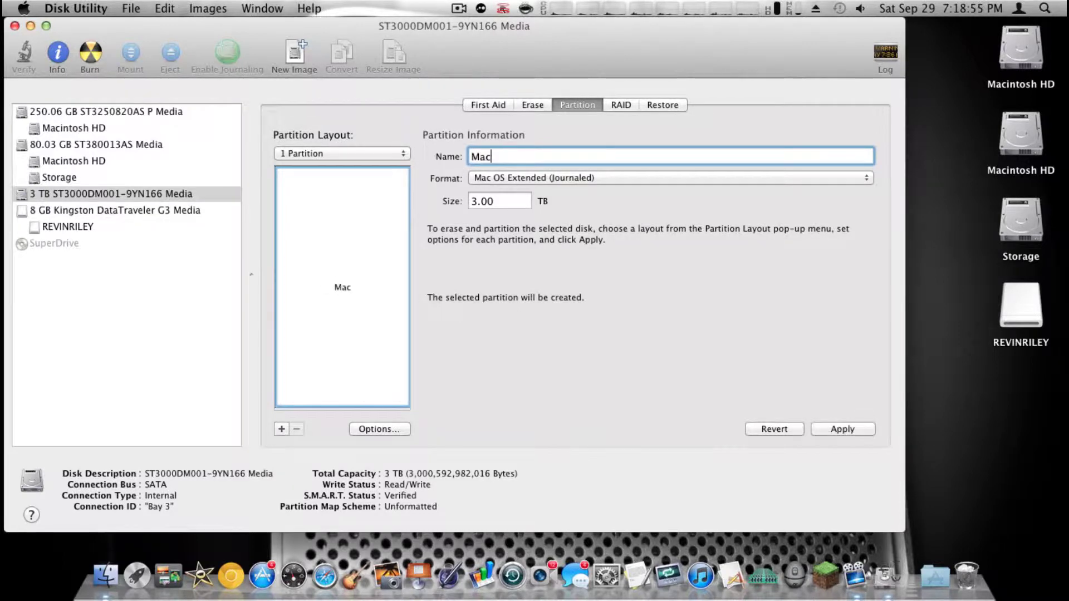
pyautogui.write('ints')
pyautogui.press('BackSpace')
pyautogui.write('osh ')
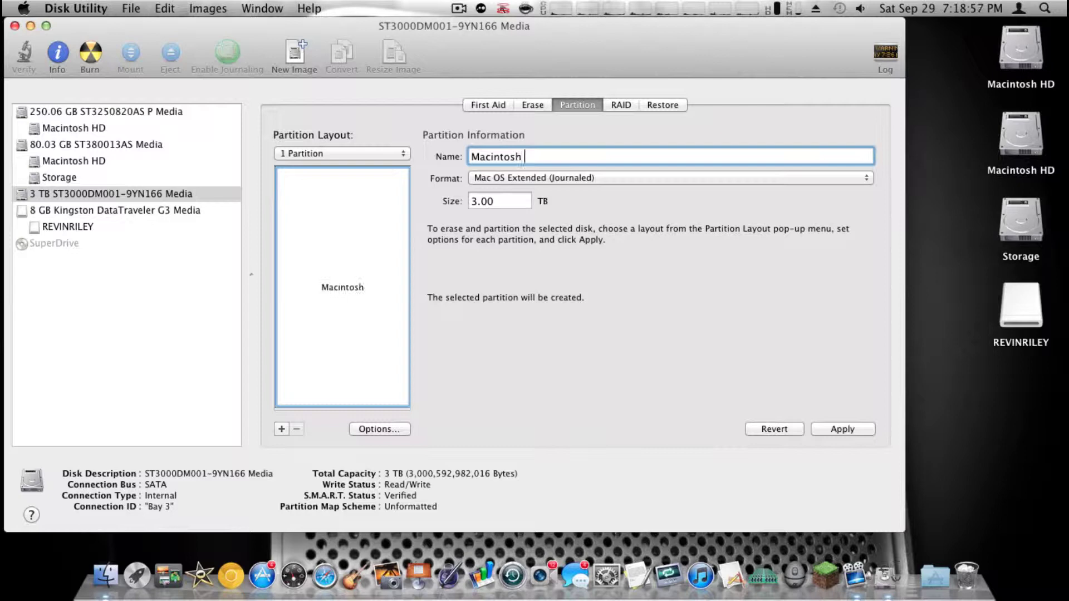
pyautogui.write('3')
pyautogui.write('TB')
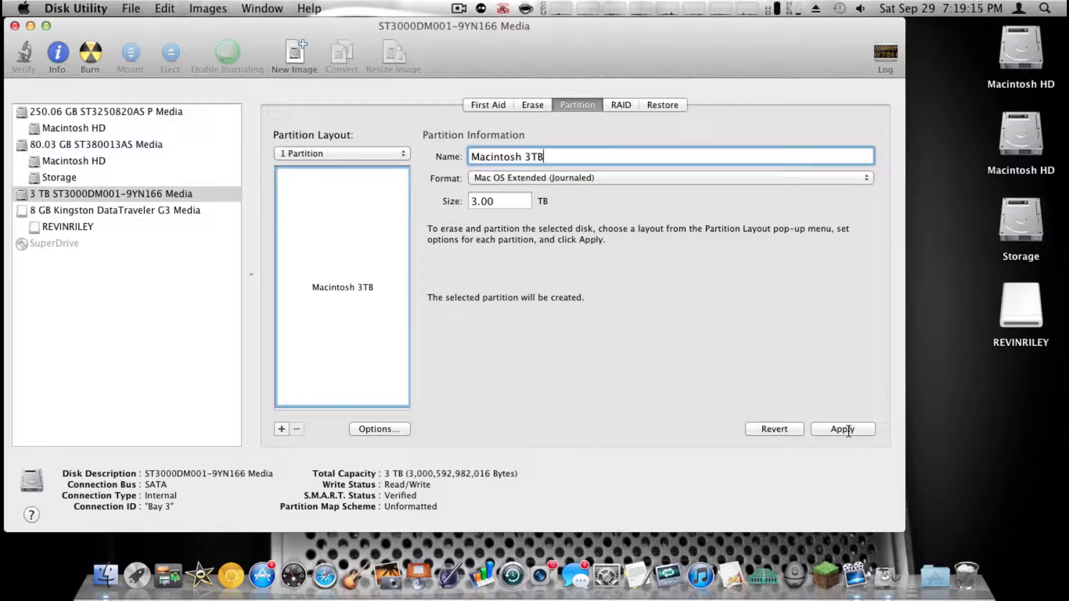
# Step: Apply and confirm the single-partition layout so the 3 TB drive is partitioned
pyautogui.click(842, 429)
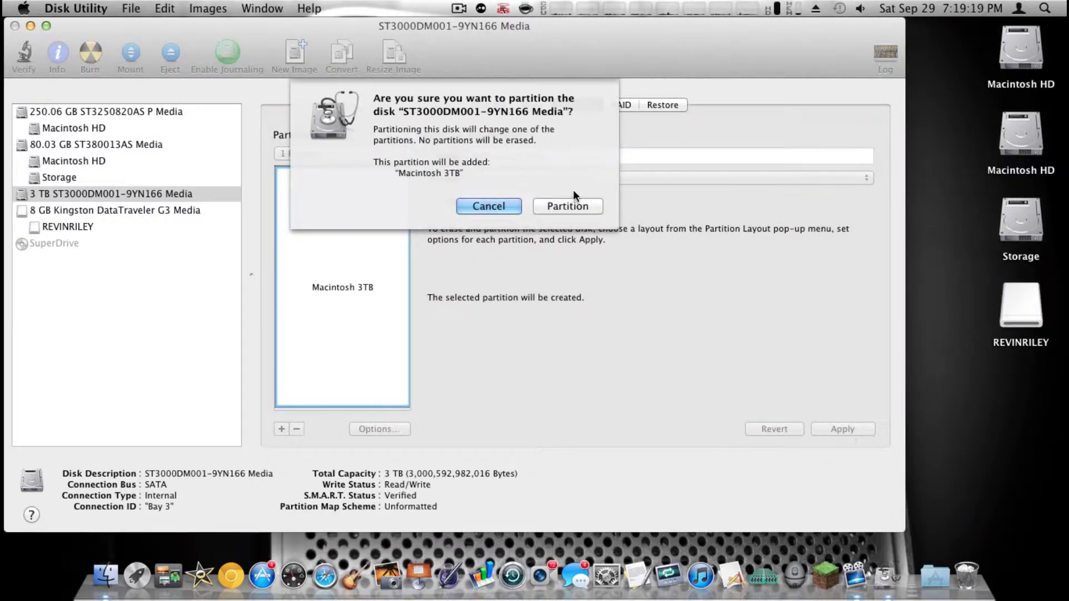
pyautogui.click(578, 207)
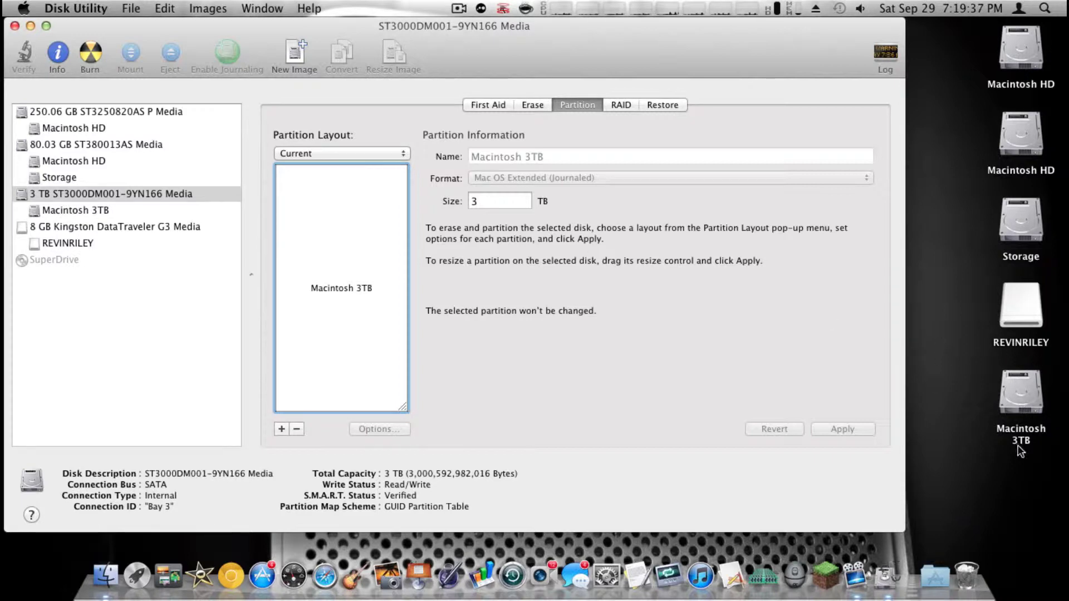
# Step: Check the new Macintosh 3TB volume on the desktop, then return to Disk Utility
pyautogui.doubleClick(1019, 388)
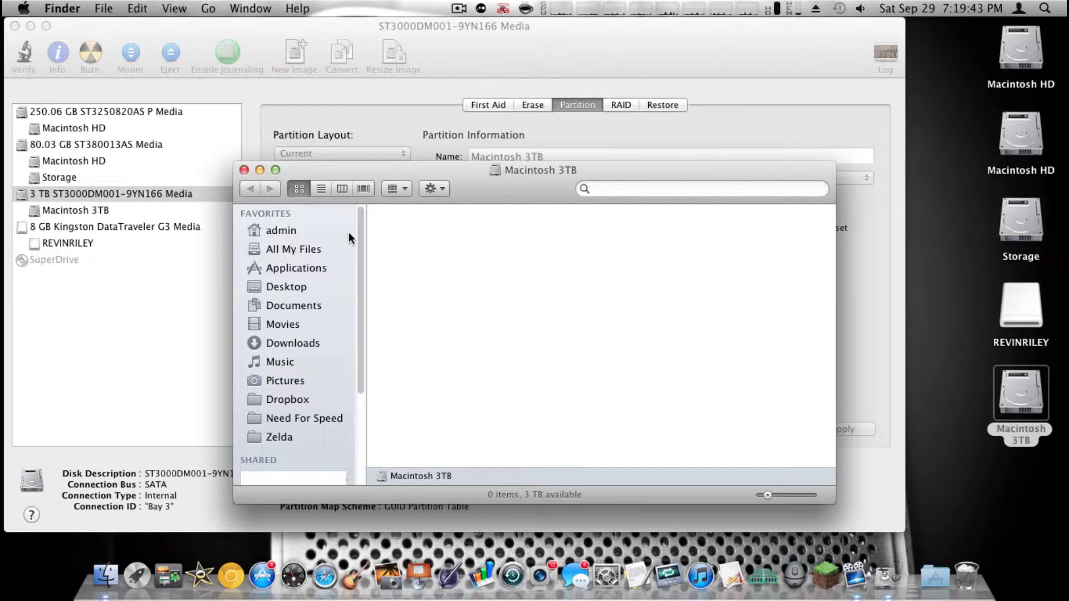
pyautogui.click(243, 170)
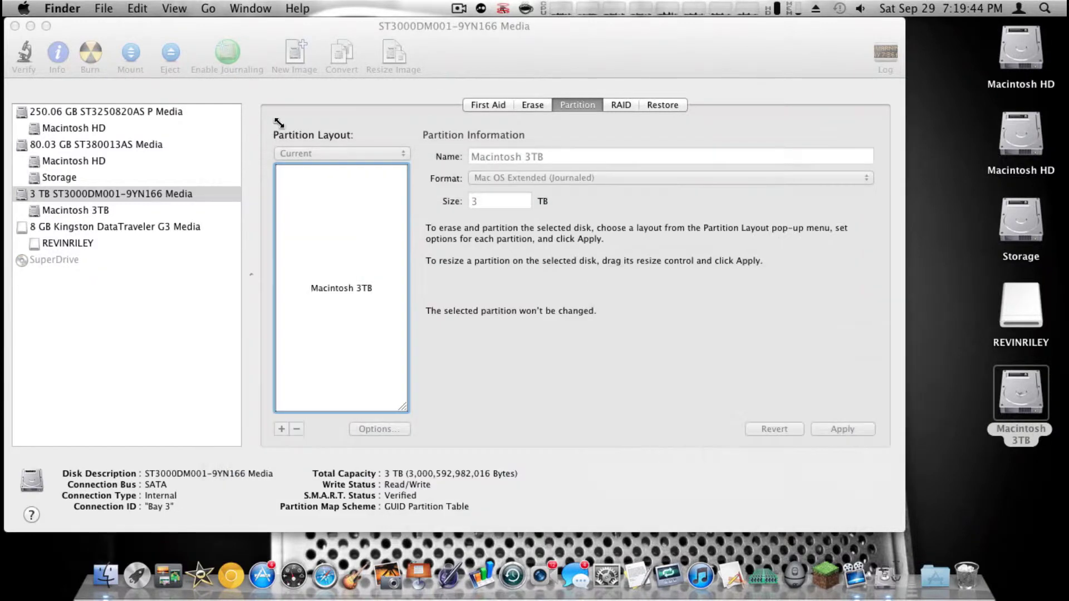
pyautogui.click(513, 48)
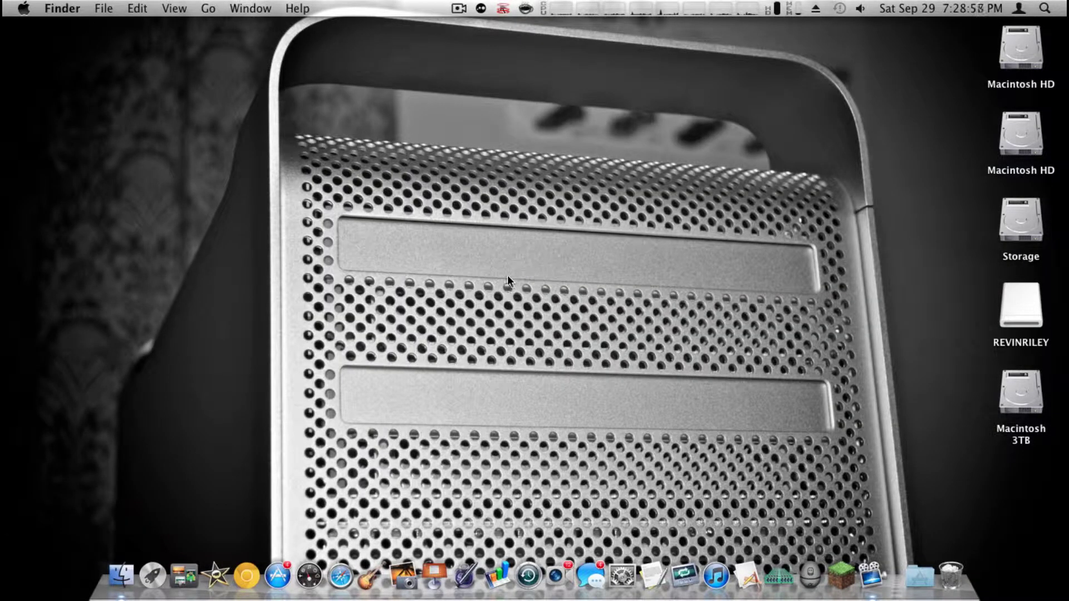
# Step: Launch Carbon Copy Cloner from the Applications folder
pyautogui.click(127, 571)
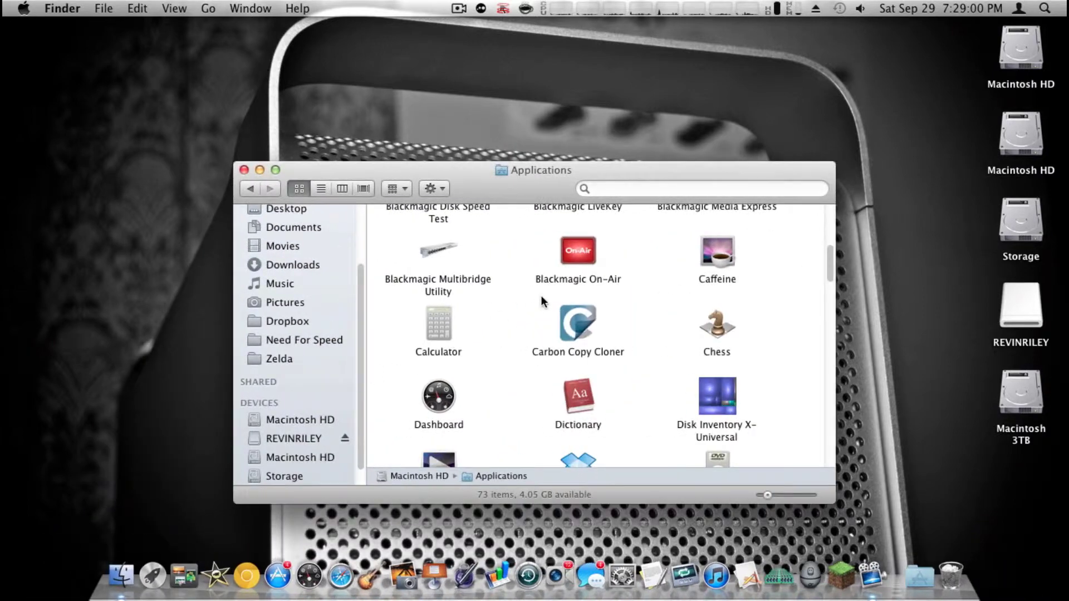
pyautogui.doubleClick(580, 319)
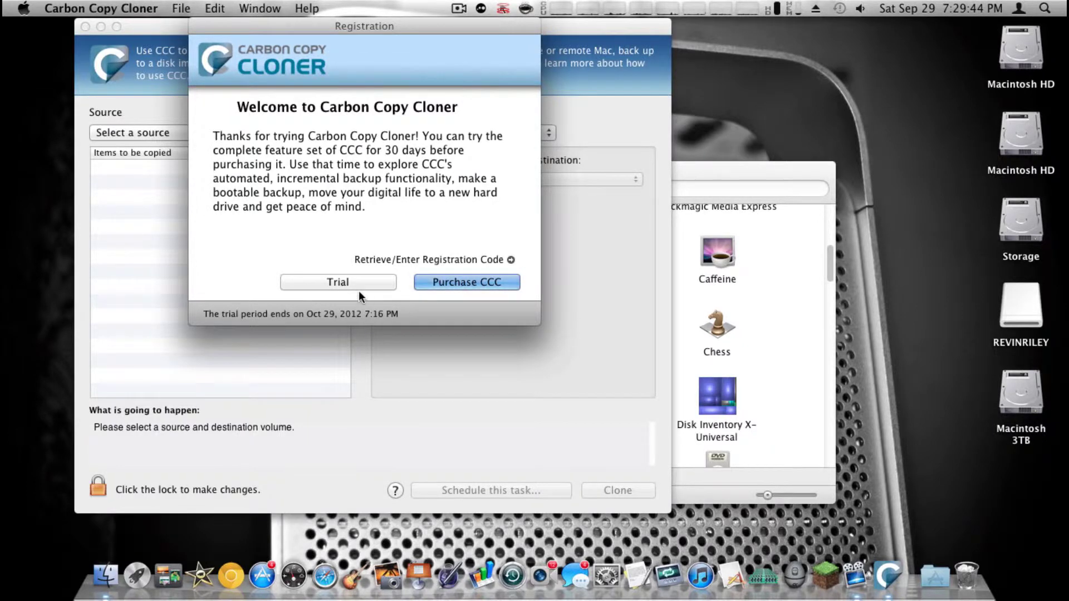
# Step: Continue with the free trial and choose Macintosh HD as the clone source
pyautogui.click(313, 281)
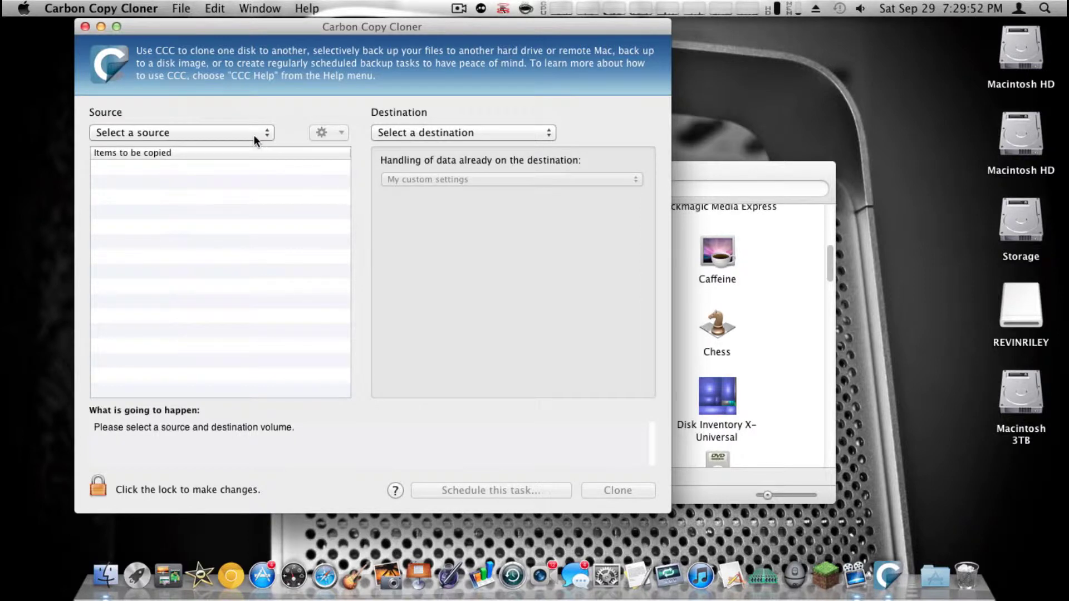
pyautogui.click(254, 132)
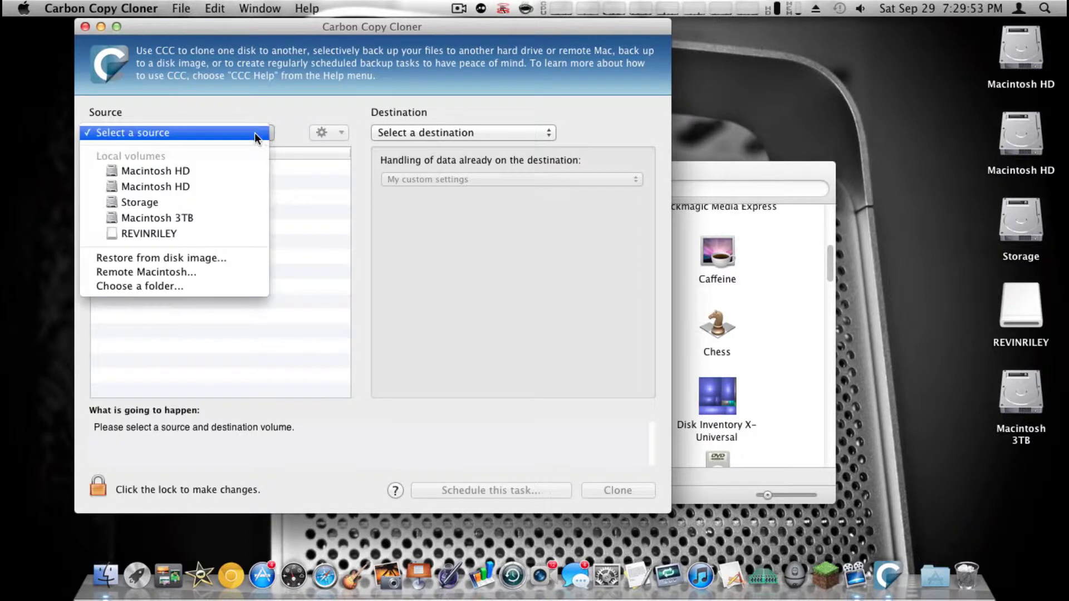
pyautogui.click(251, 171)
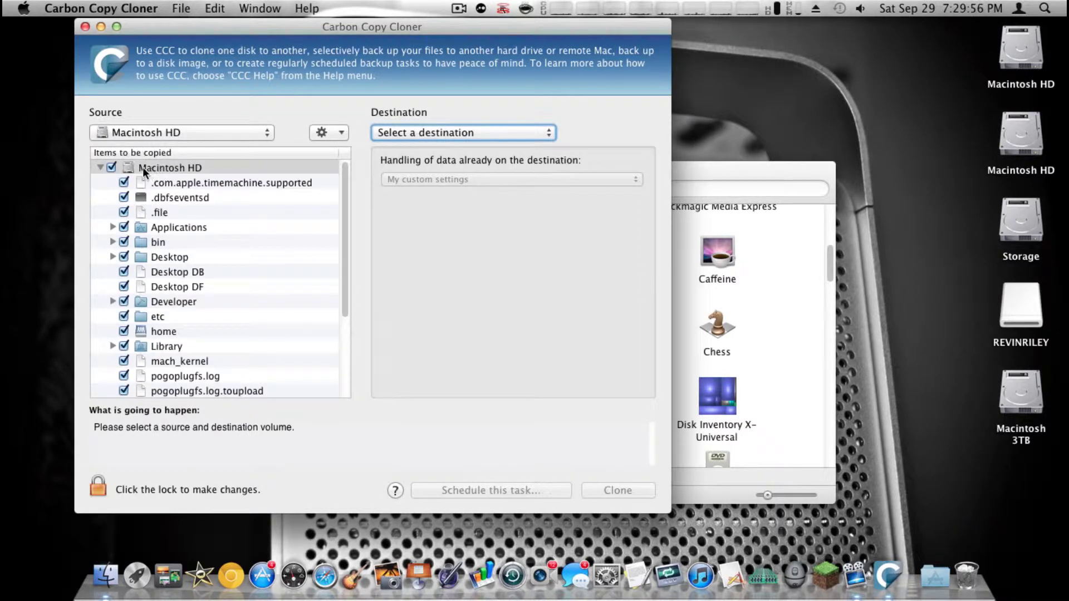
pyautogui.scroll(-5, 163, 359)
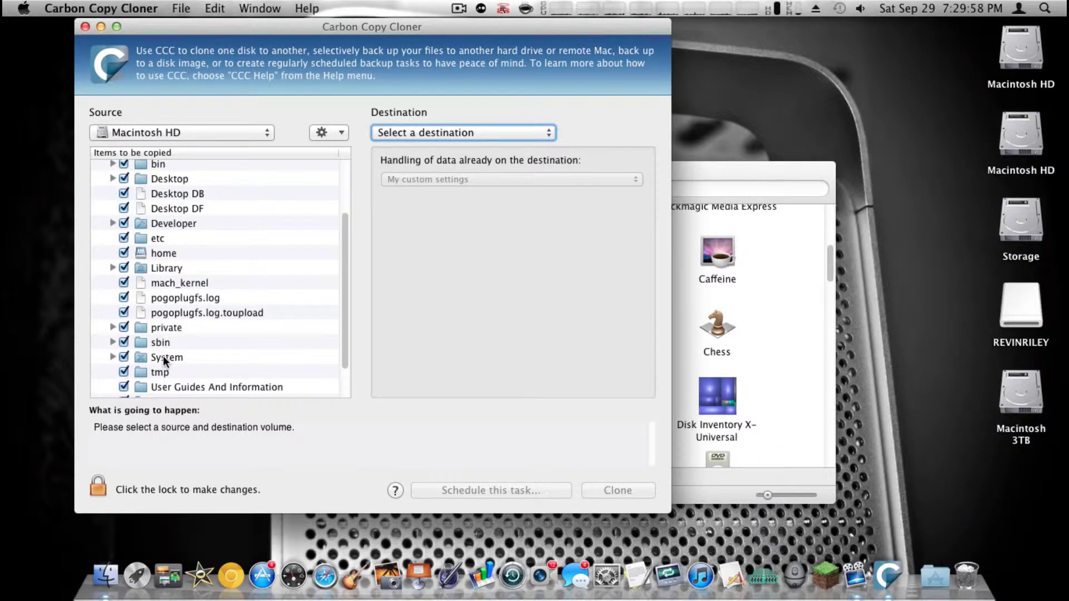
pyautogui.scroll(5, 164, 356)
# Step: Choose Macintosh 3TB as the destination and start the clone
pyautogui.click(420, 136)
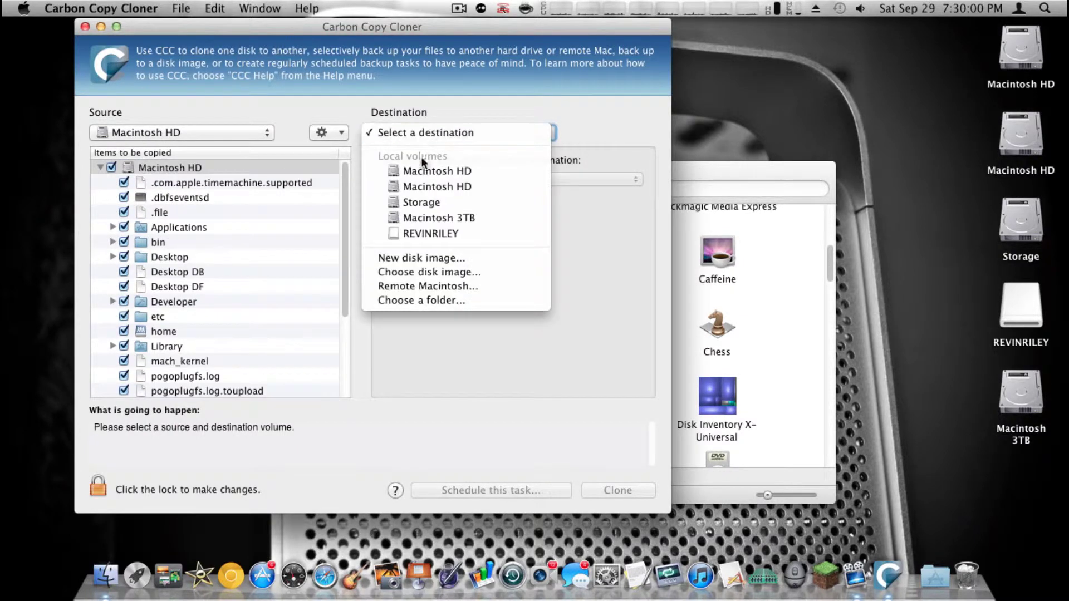
pyautogui.click(431, 219)
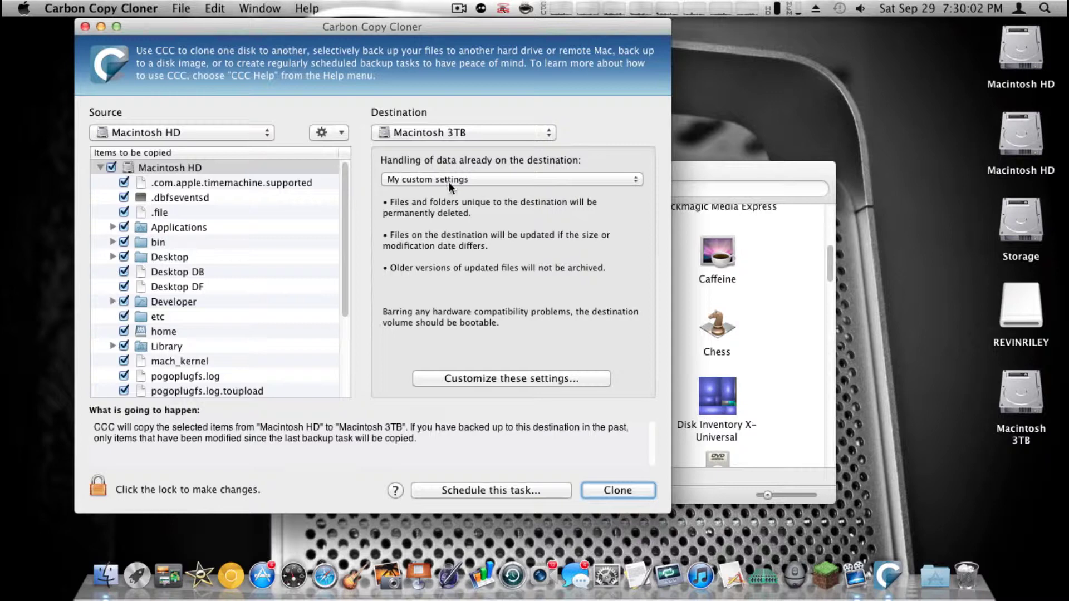
pyautogui.click(603, 492)
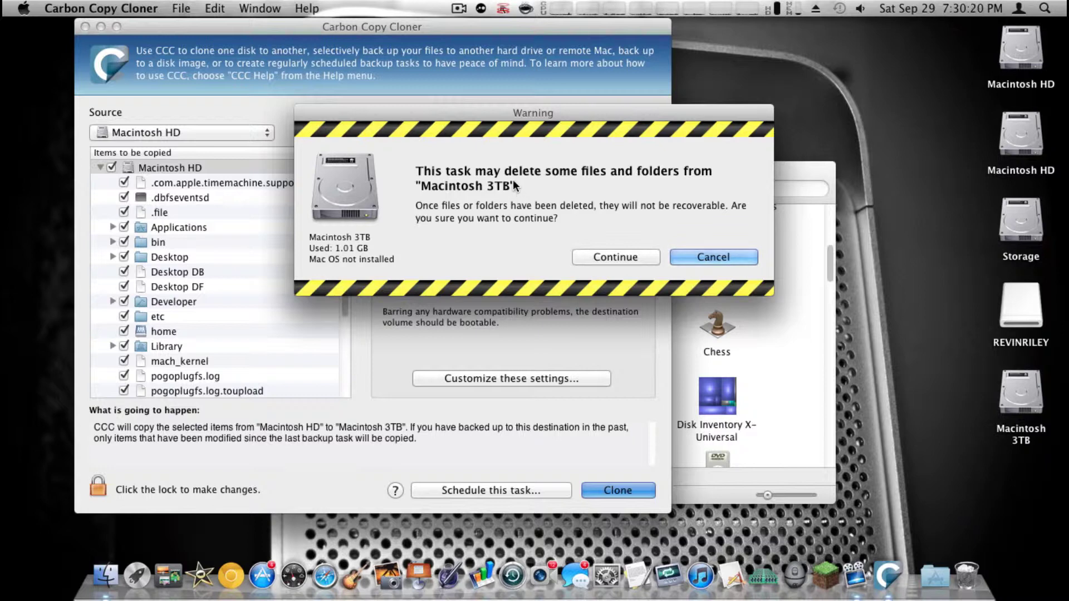
# Step: Accept the deletion warning and authorize with the administrator password to run the clone
pyautogui.click(626, 258)
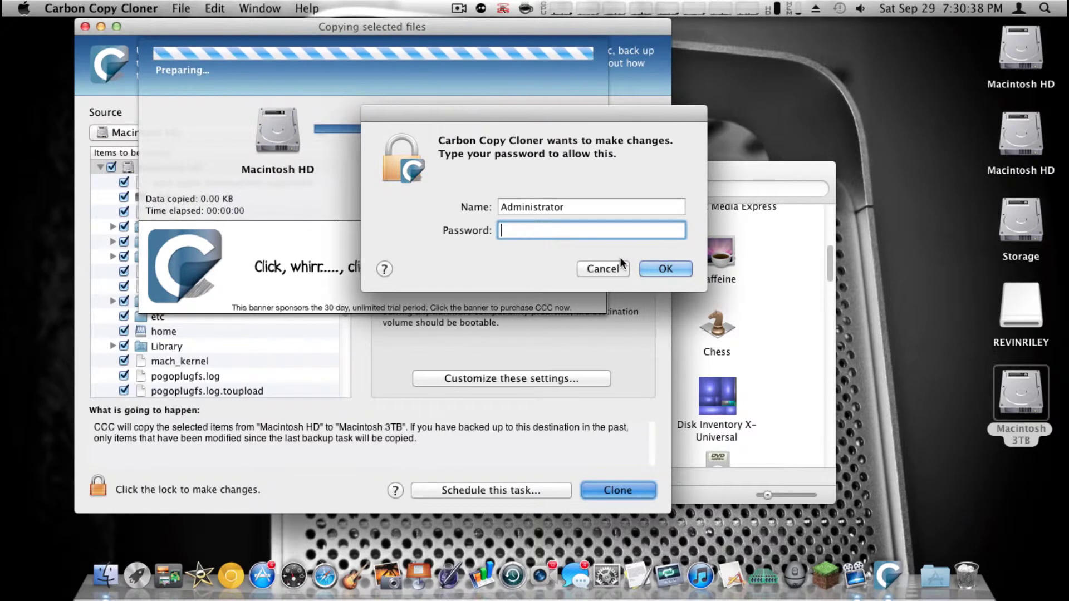
pyautogui.press('Return')
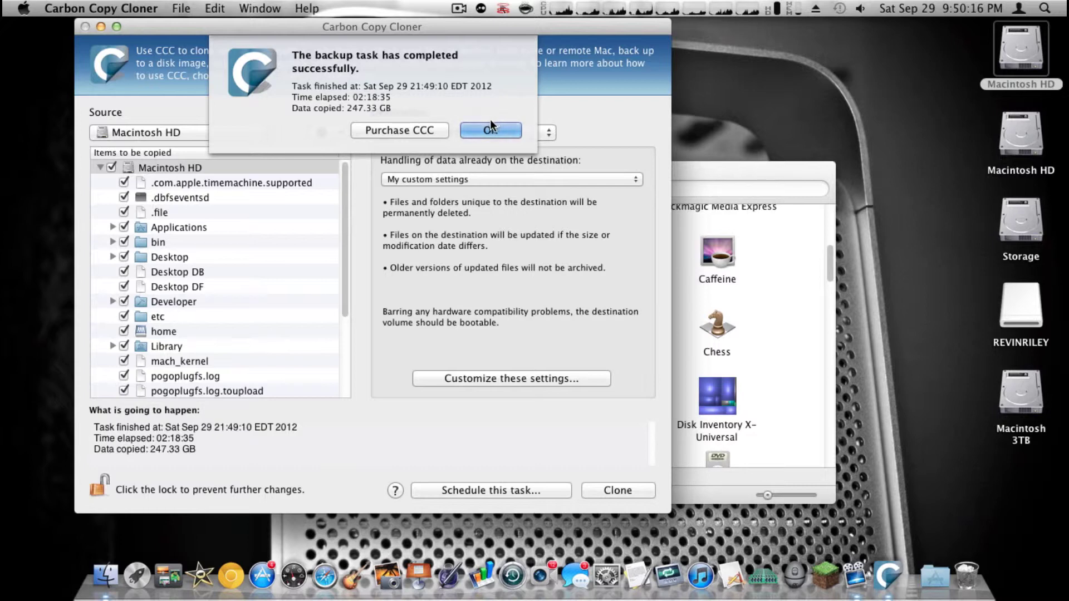
# Step: Dismiss the completion notice, open Macintosh 3TB and clean up its icons by name
pyautogui.click(489, 126)
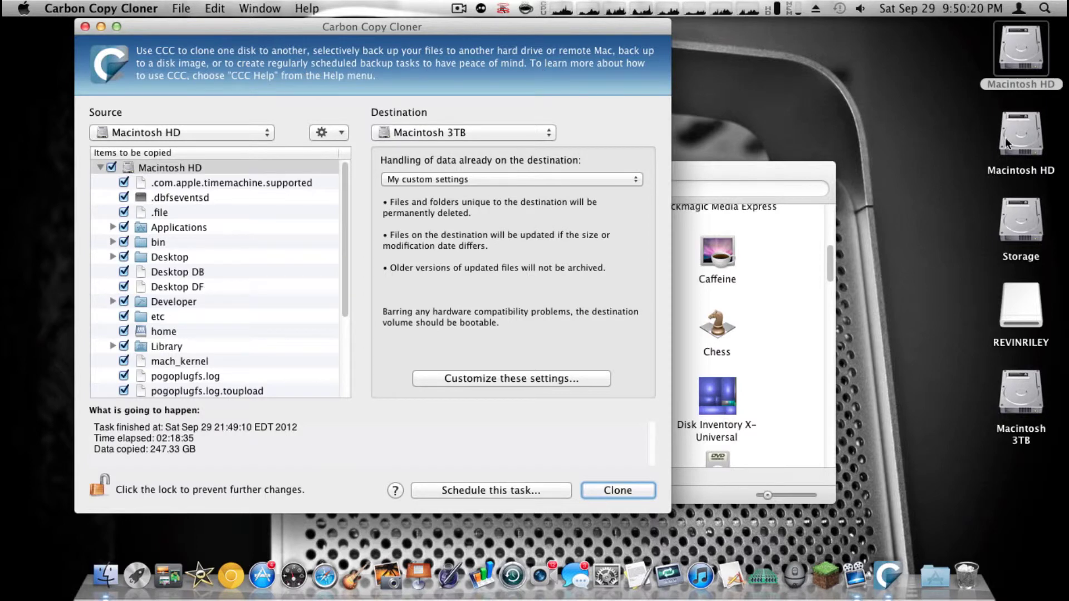
pyautogui.click(1019, 396)
pyautogui.doubleClick(1019, 396)
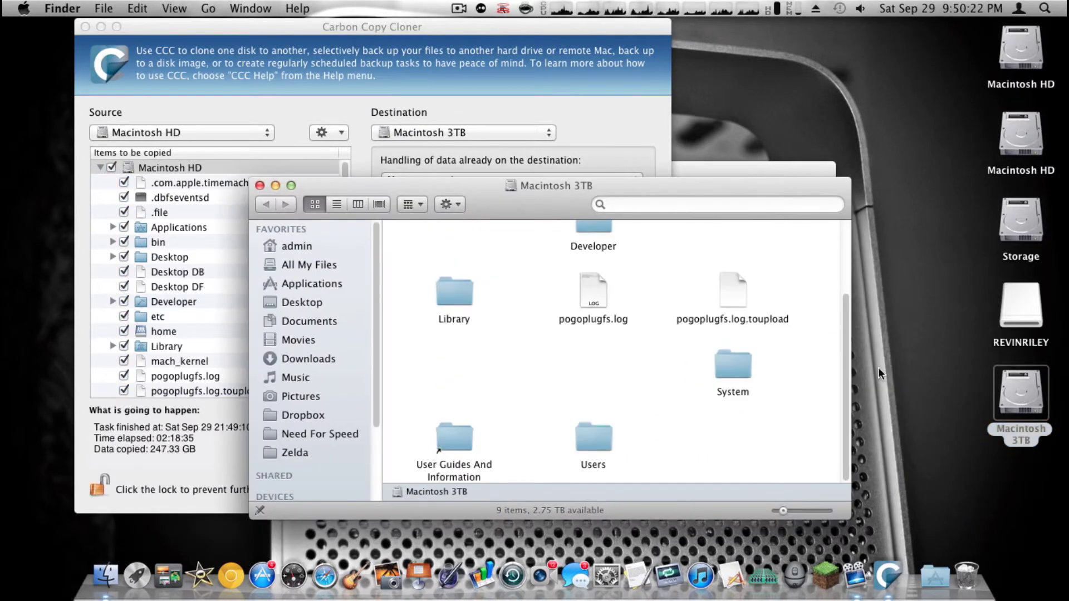
pyautogui.scroll(-3, 676, 329)
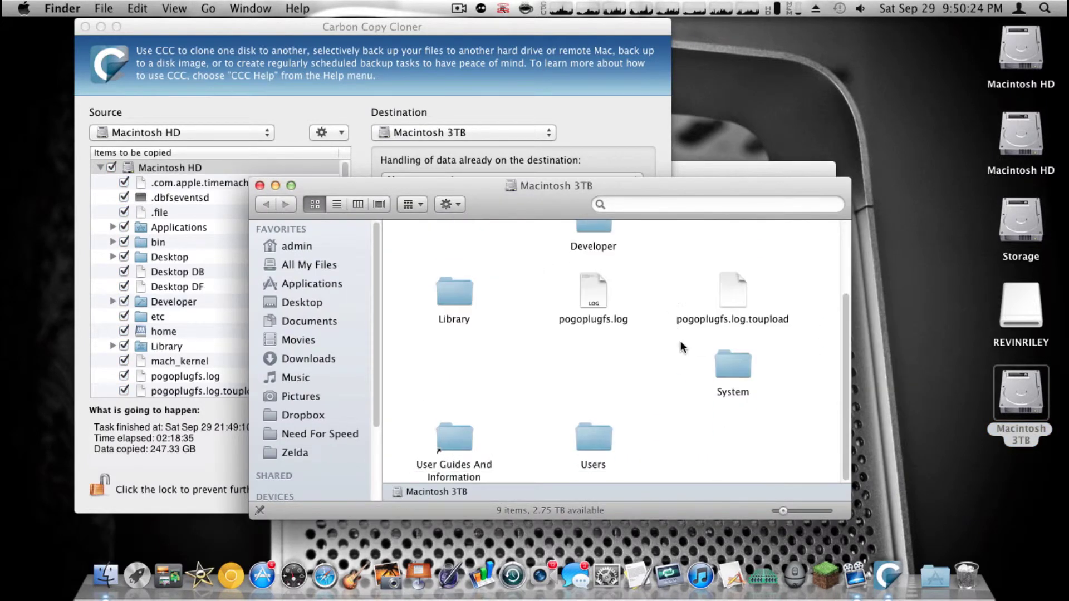
pyautogui.rightClick(749, 446)
pyautogui.moveTo(800, 508)
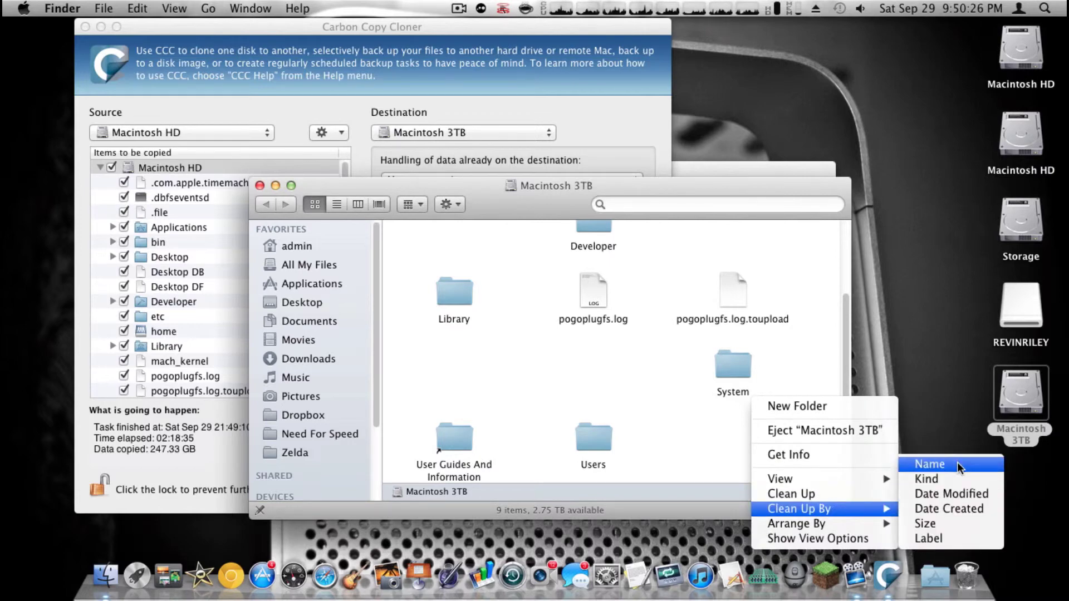
pyautogui.click(926, 466)
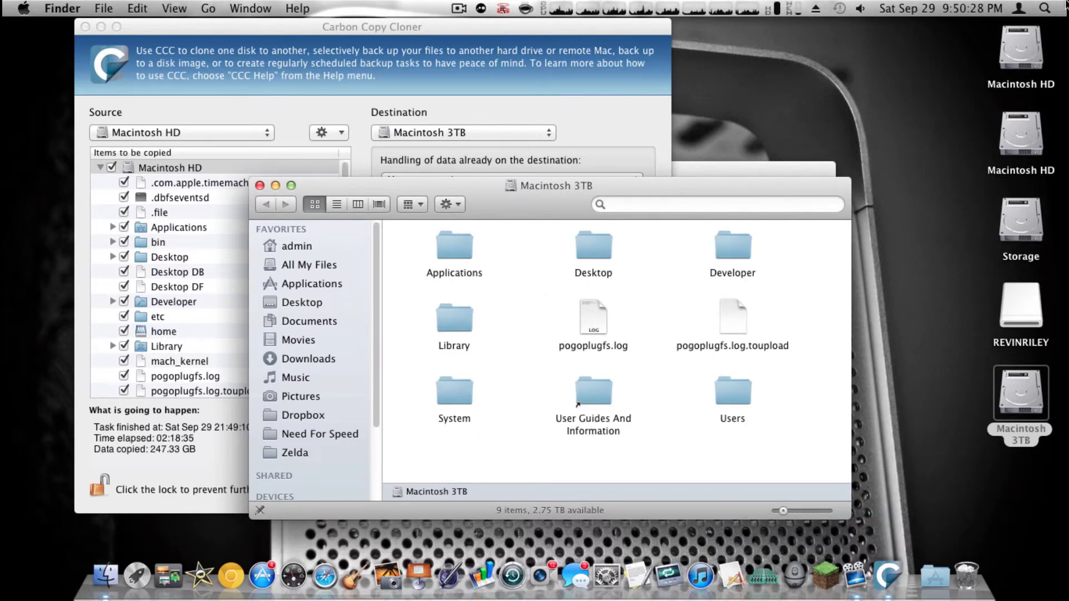
# Step: Close the Macintosh 3TB and Applications windows and quit Carbon Copy Cloner, leaving the desktop
pyautogui.press('F11')
pyautogui.press('F11')
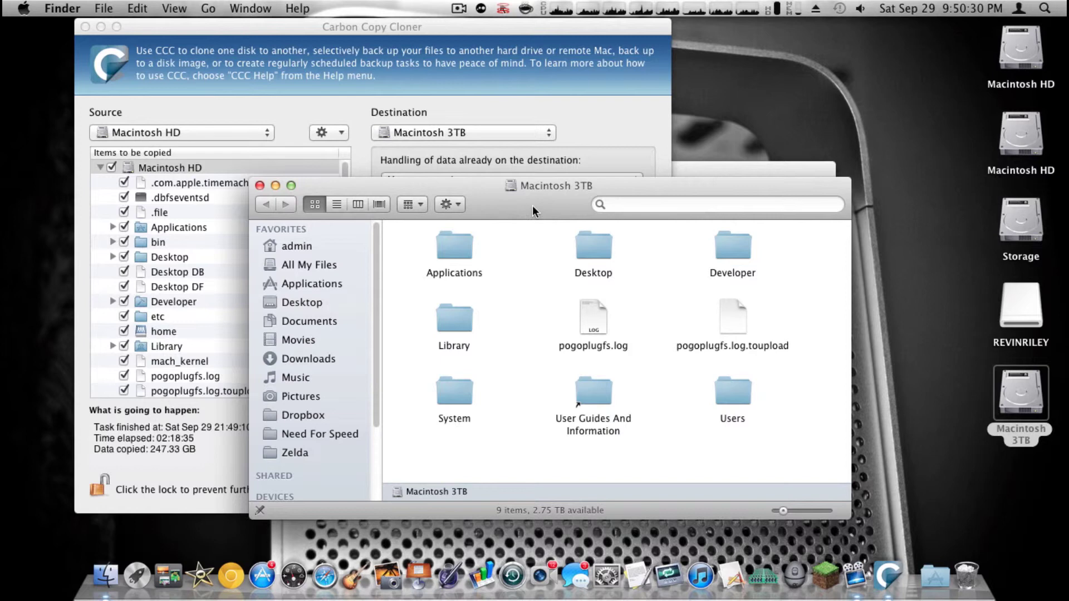
pyautogui.moveTo(532, 205); pyautogui.dragTo(528, 170)
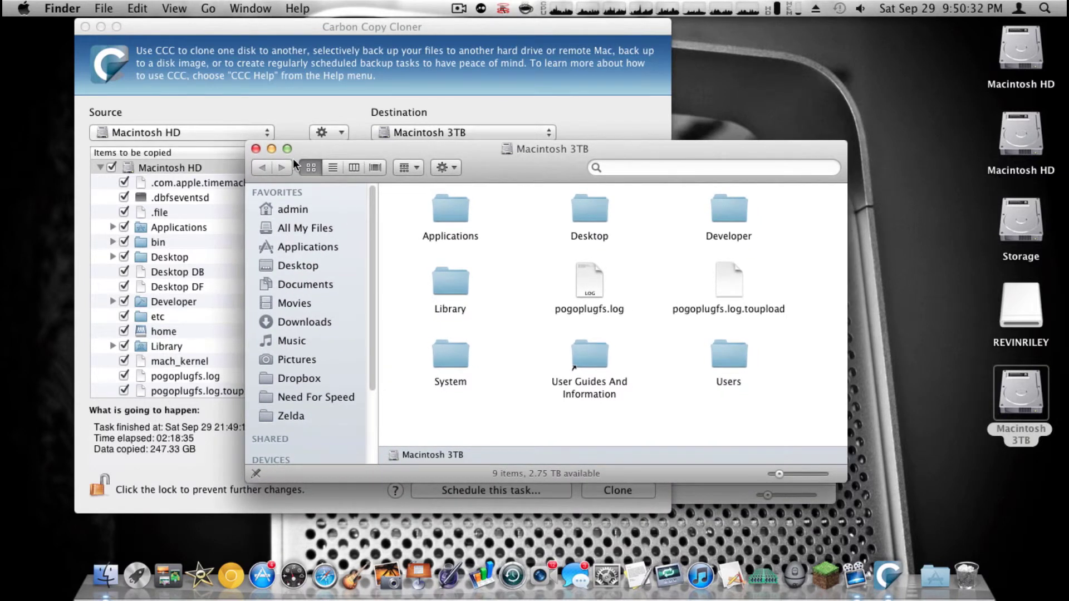
pyautogui.click(309, 167)
pyautogui.click(255, 149)
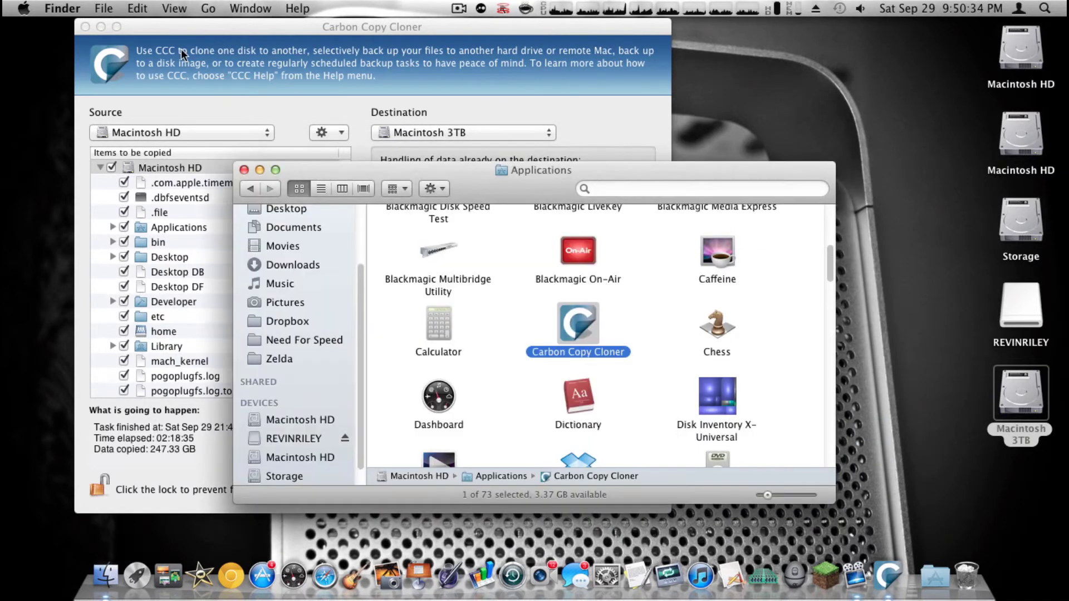
pyautogui.click(84, 27)
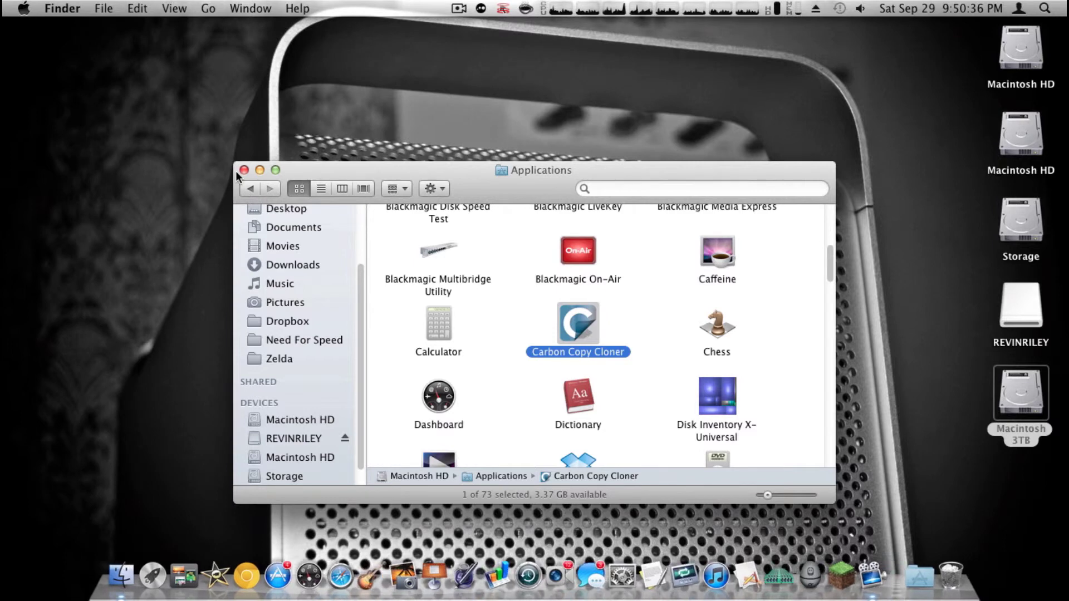
pyautogui.click(244, 170)
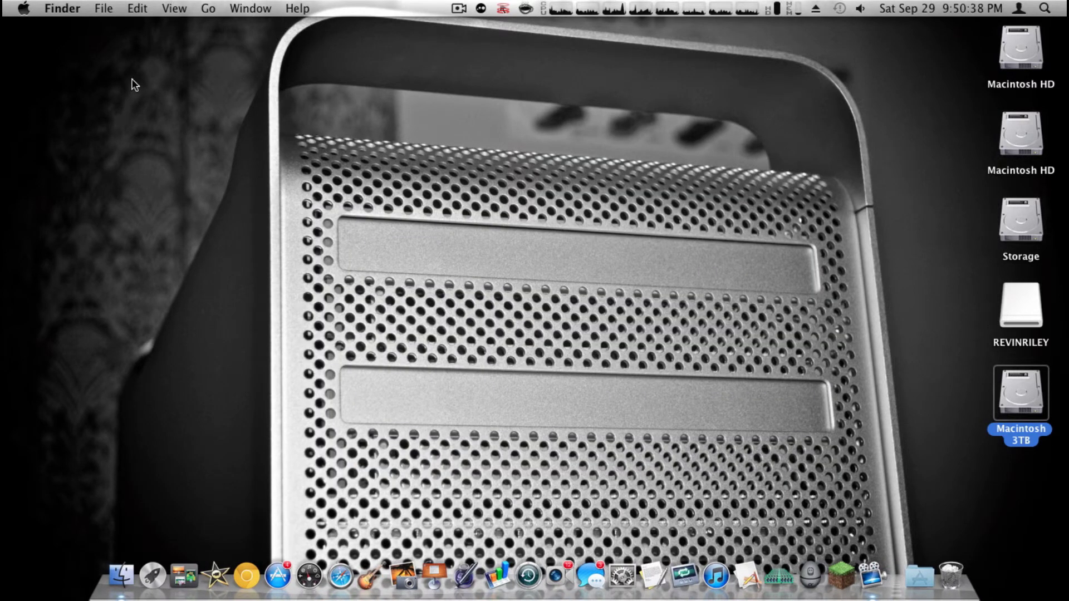